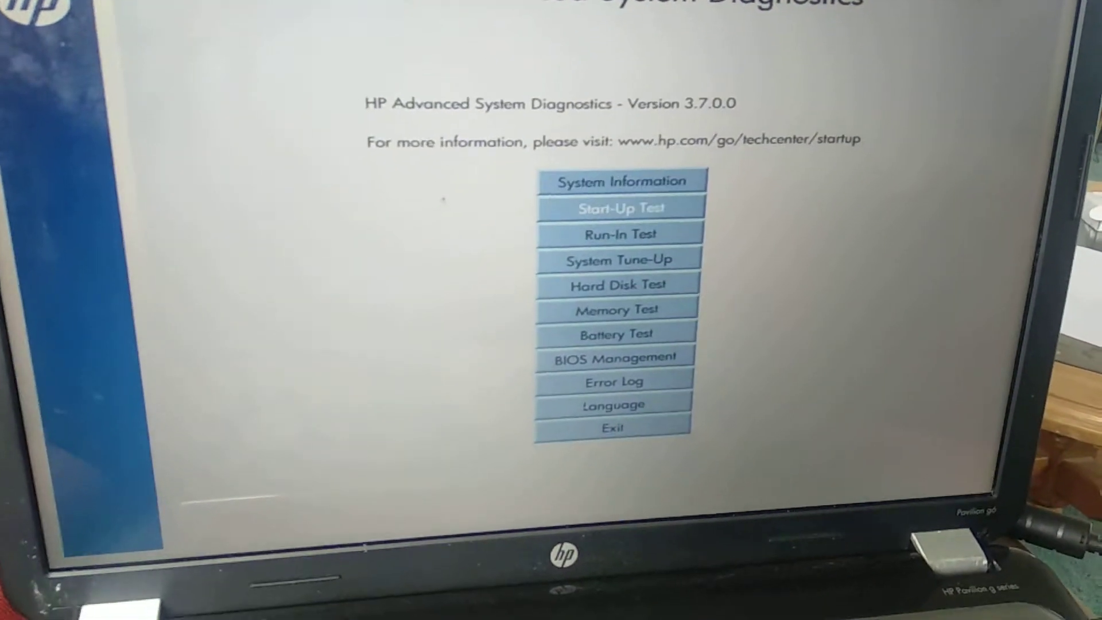
# Step: Choose Hard Disk Test in HP diagnostics and move to starting the hard drive test
pyautogui.press('Down')
pyautogui.press('Down')
pyautogui.press('Down')
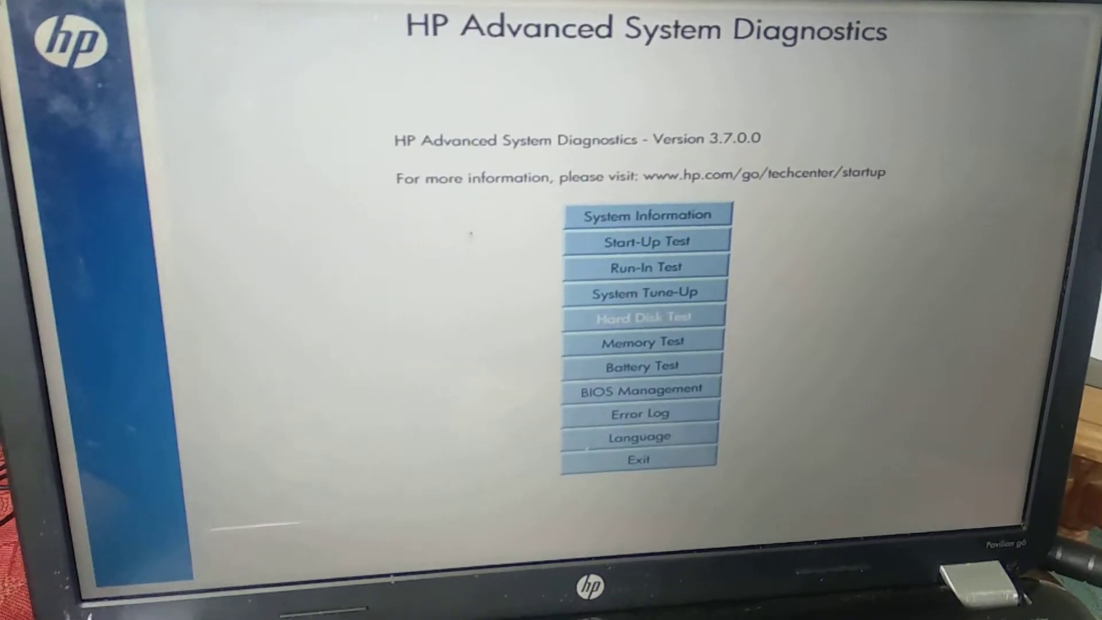
pyautogui.press('Return')
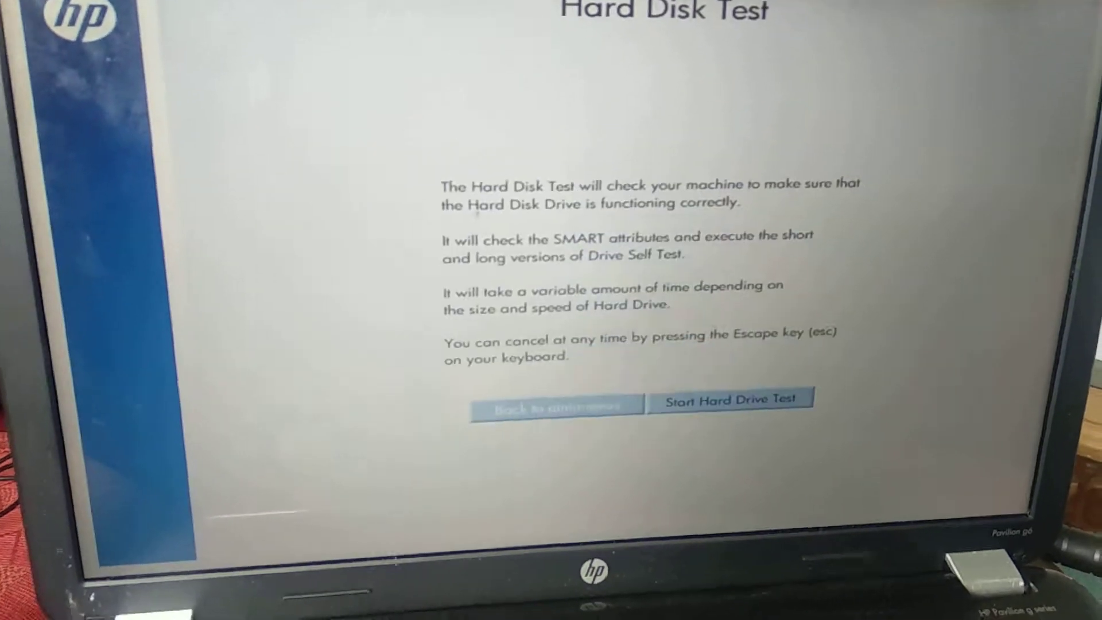
pyautogui.press('Left')
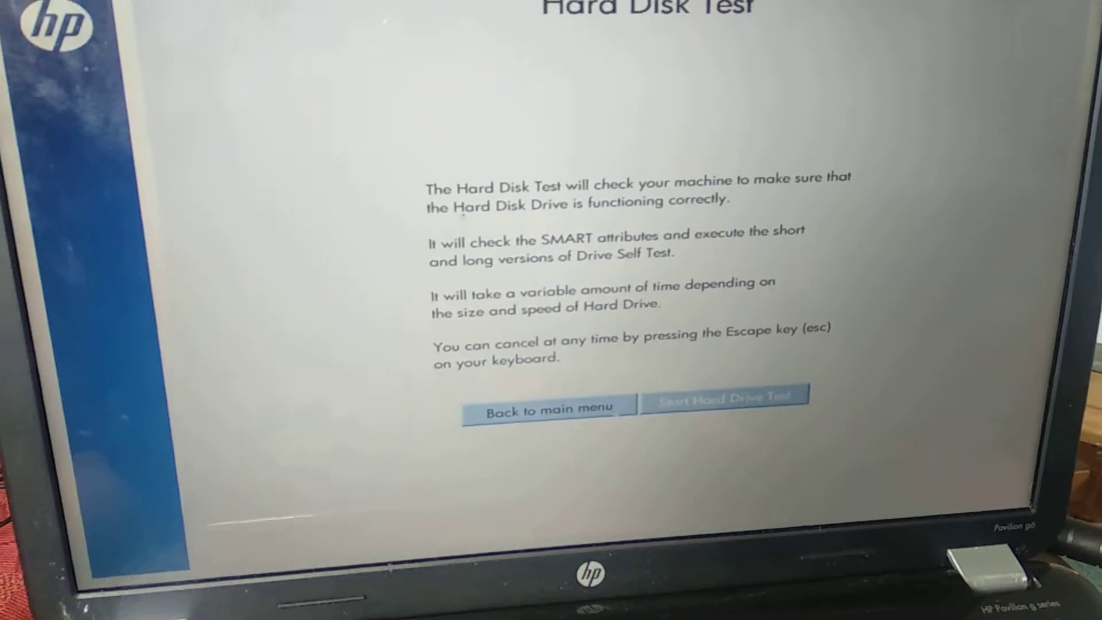
pyautogui.press('Return')
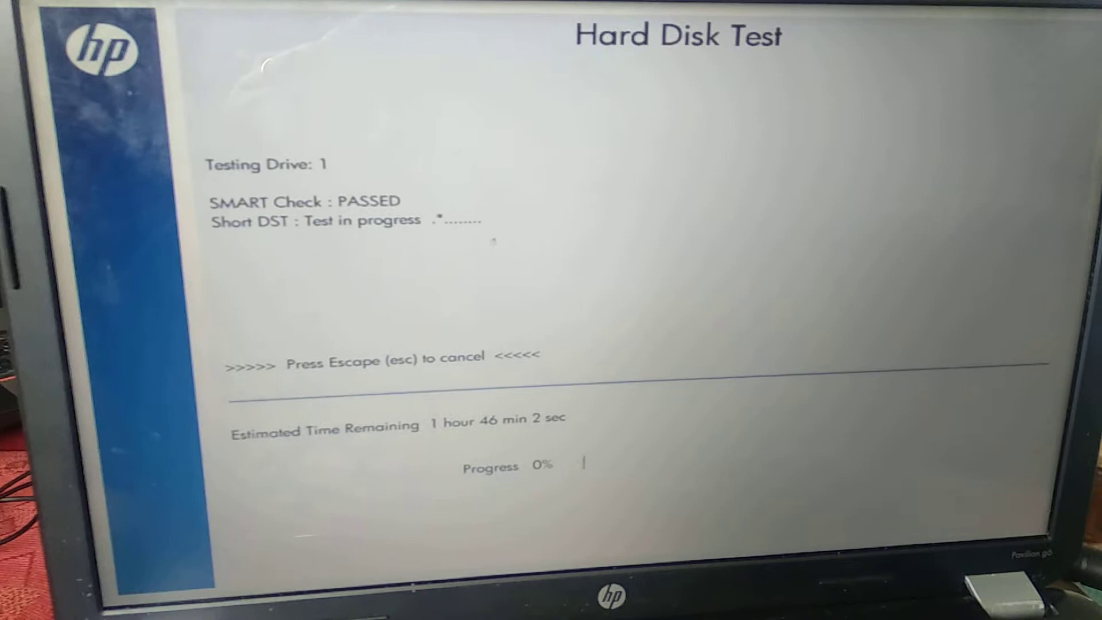